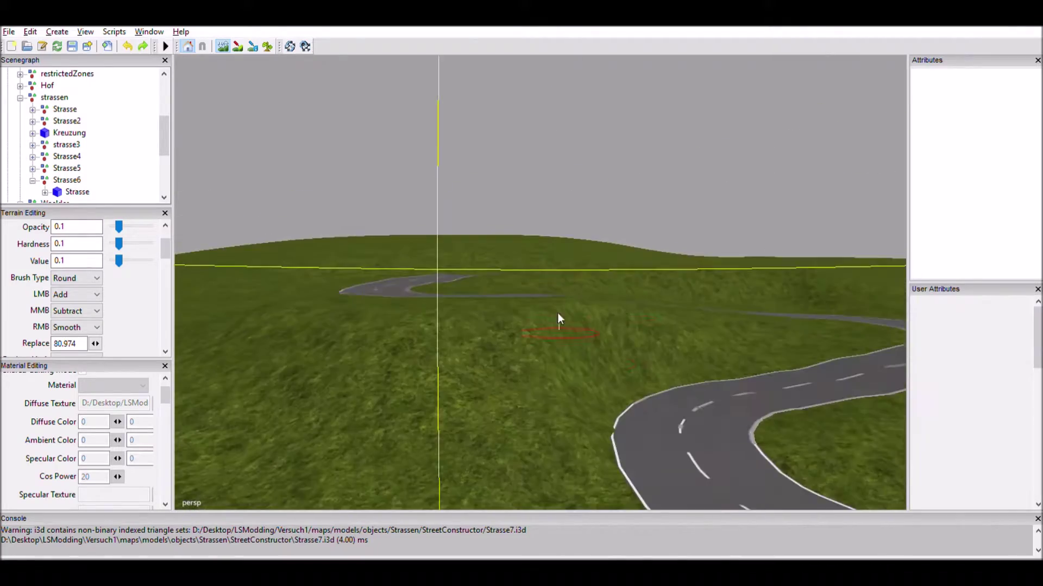
Smooth the hillside terrain beside the winding road.
right_drag(613, 408, 512, 310)
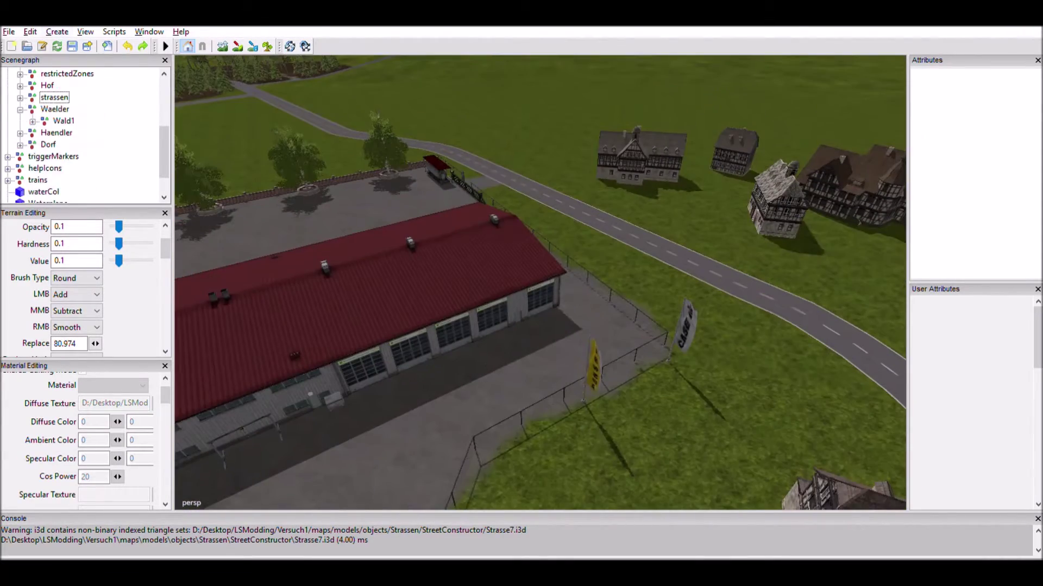
Create a transform group named Wald2 under Waelder and copy a roadside spruce_stage2 tree from Wald1 into it.
key(ctrl+e)
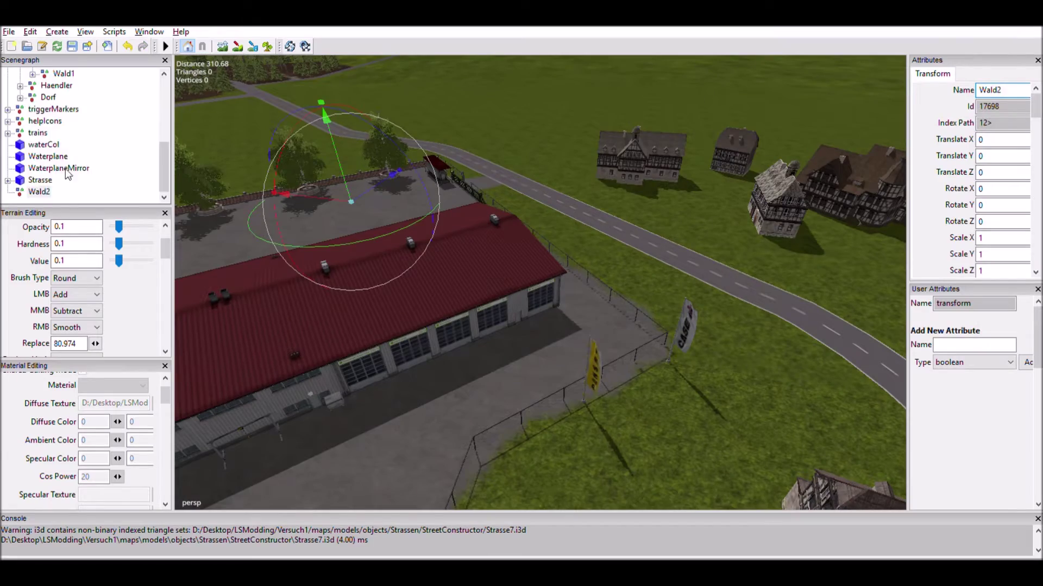
click(32, 121)
right_drag(413, 228, 343, 261)
click(435, 245)
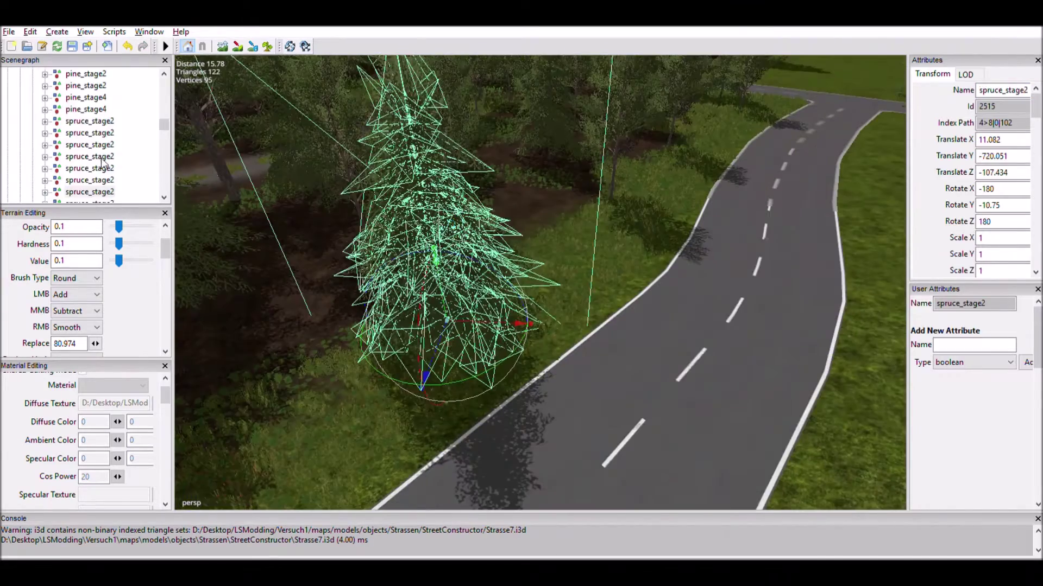
Copy one pine_stage4, one spruce_stage5 and one pine_stage2 tree from the Wald1 forest into Wald2.
click(222, 139)
right_drag(222, 139, 528, 223)
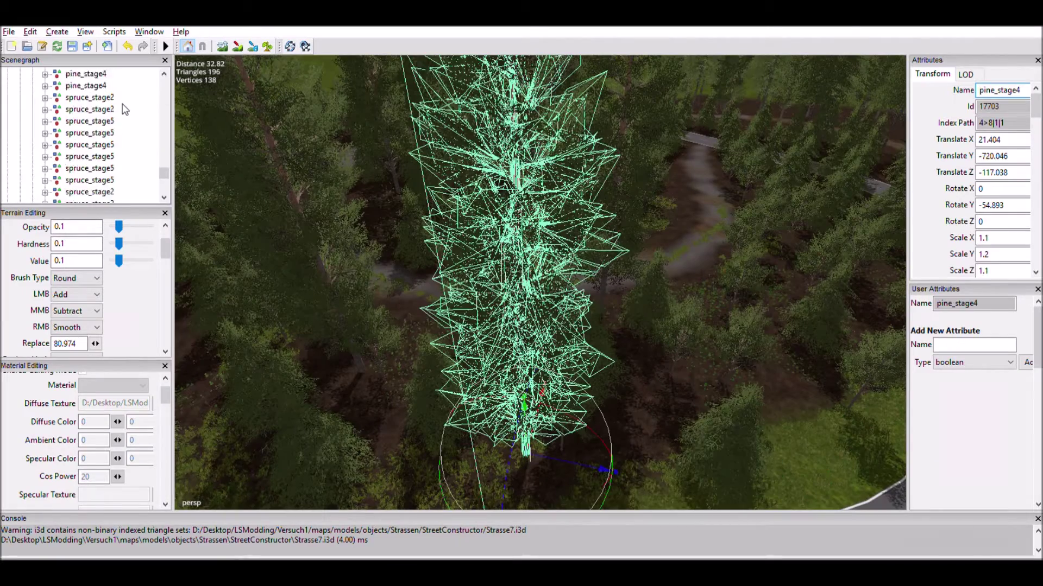
click(698, 415)
key(f)
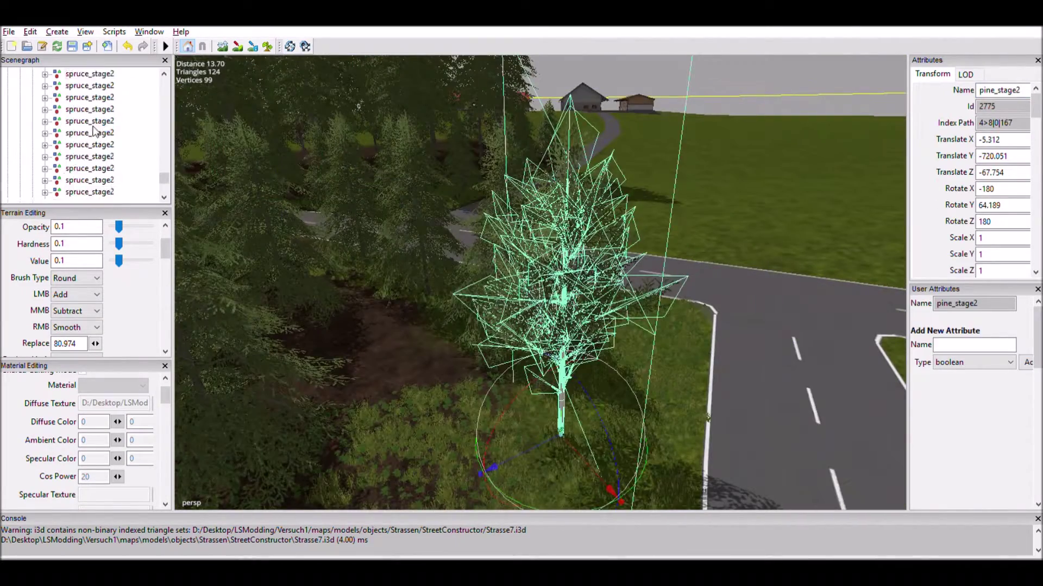
scroll(442, 435, down, 10)
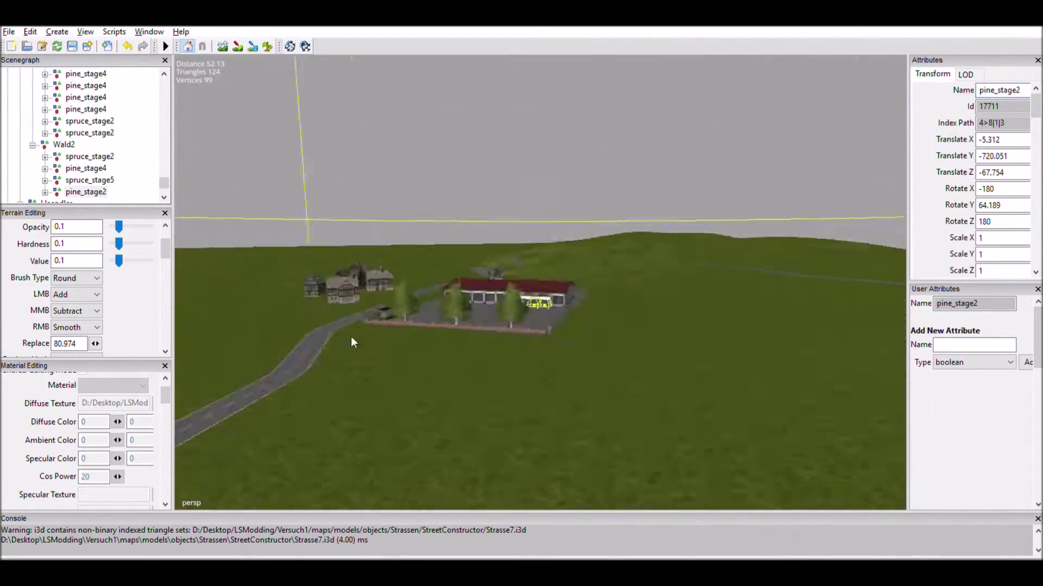
Place Wald2 tree copies across the grass between the hairpin road and the dealer's paved yard.
right_drag(441, 434, 350, 337)
click(88, 156)
click(570, 291)
click(334, 349)
scroll(333, 354, down, 5)
click(403, 265)
right_drag(403, 265, 414, 210)
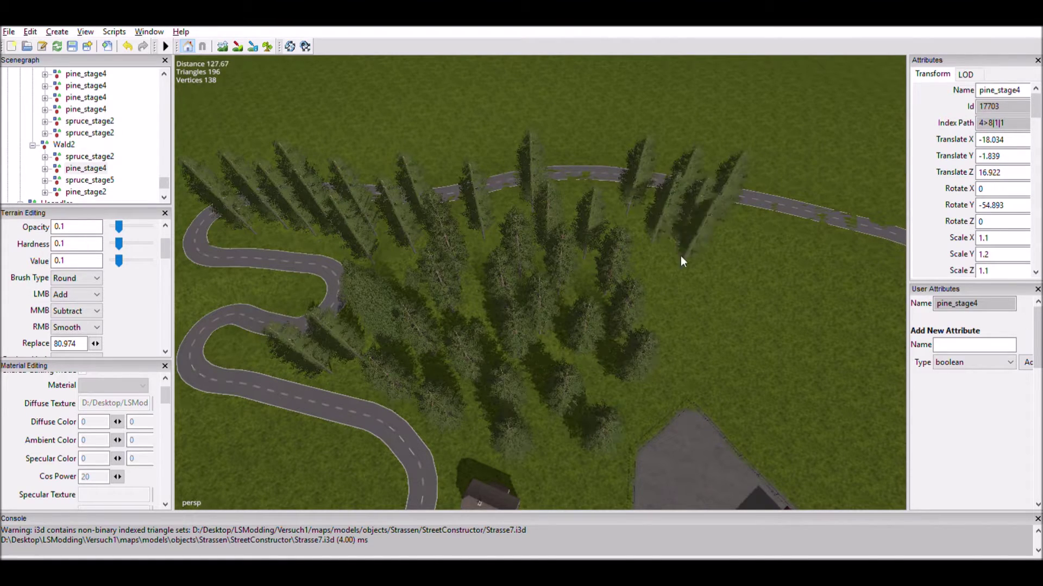
Fill the gaps in the Wald2 forest with more spruce_stage5 and pine_stage4 trees.
right_drag(539, 324, 514, 290)
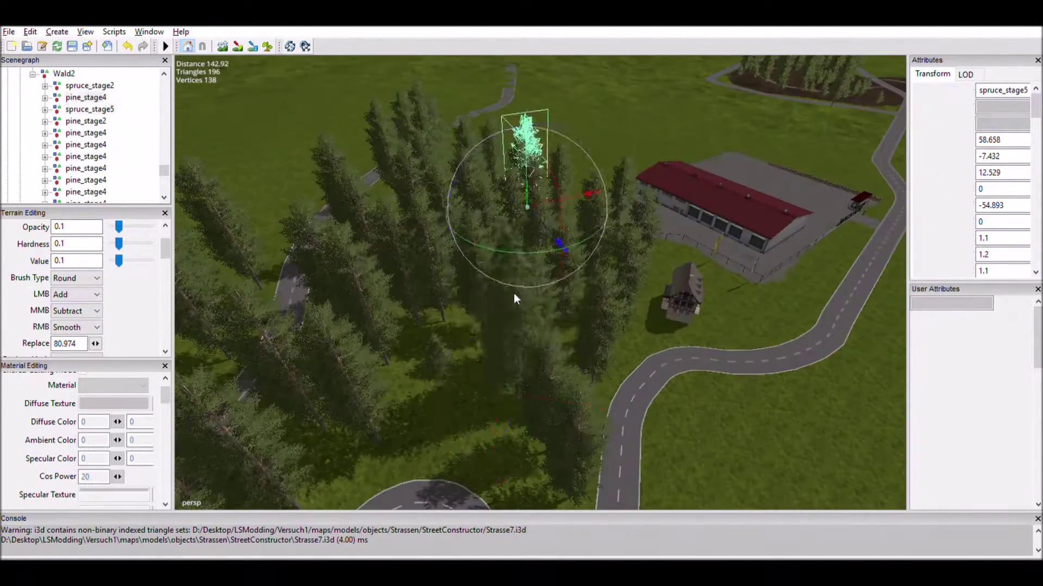
click(422, 393)
right_drag(422, 392, 476, 181)
drag(477, 180, 610, 301)
right_drag(610, 301, 551, 383)
drag(551, 383, 782, 180)
right_drag(782, 179, 477, 236)
click(477, 235)
drag(476, 235, 783, 242)
click(504, 230)
click(516, 229)
drag(516, 229, 543, 217)
right_drag(543, 217, 509, 220)
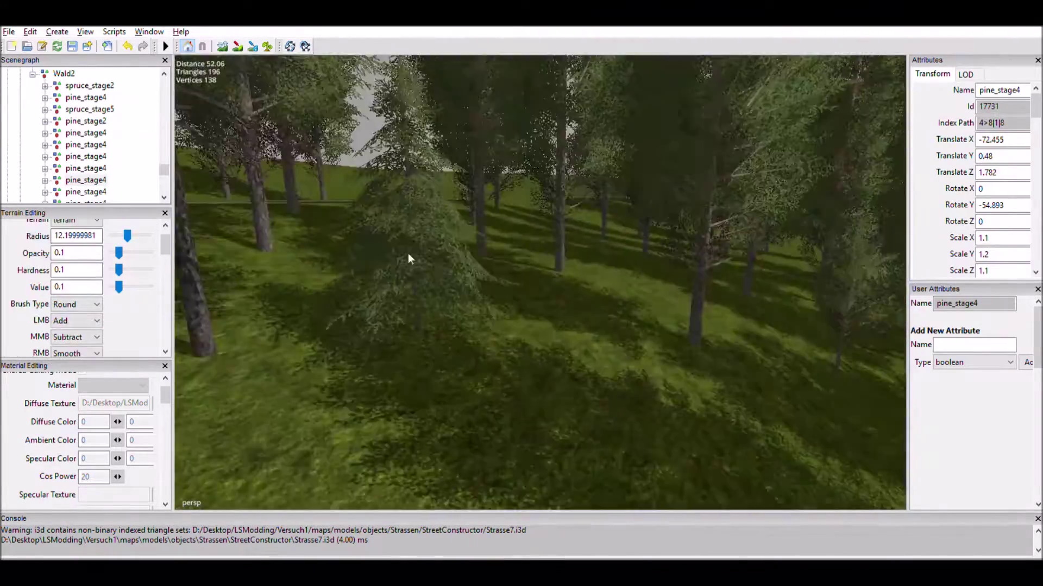
Plant small spruce_stage2 trees along the forest edge and inside the hairpin bends of the road.
click(408, 253)
right_drag(409, 253, 281, 288)
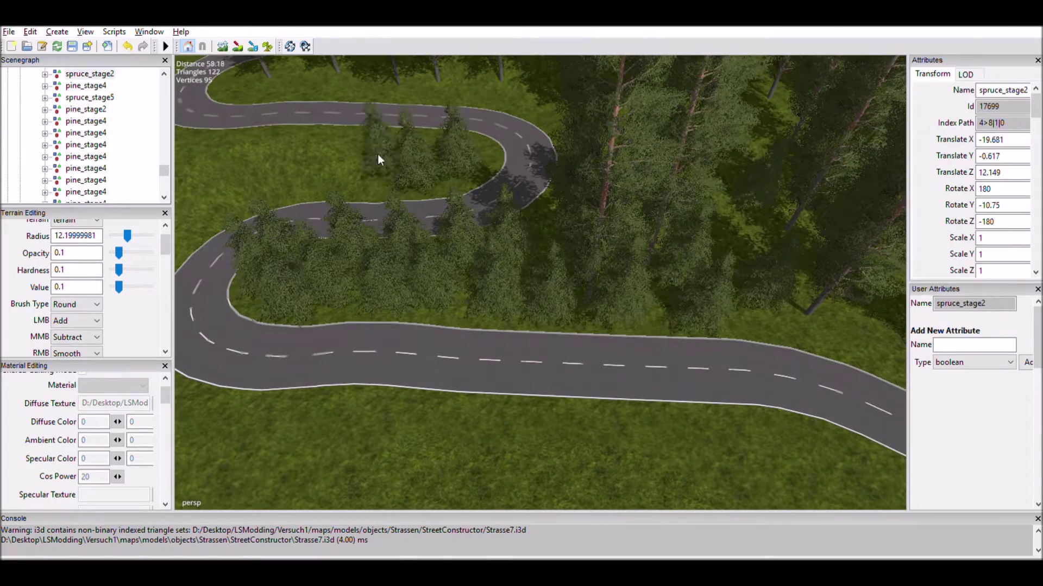
right_drag(191, 206, 455, 303)
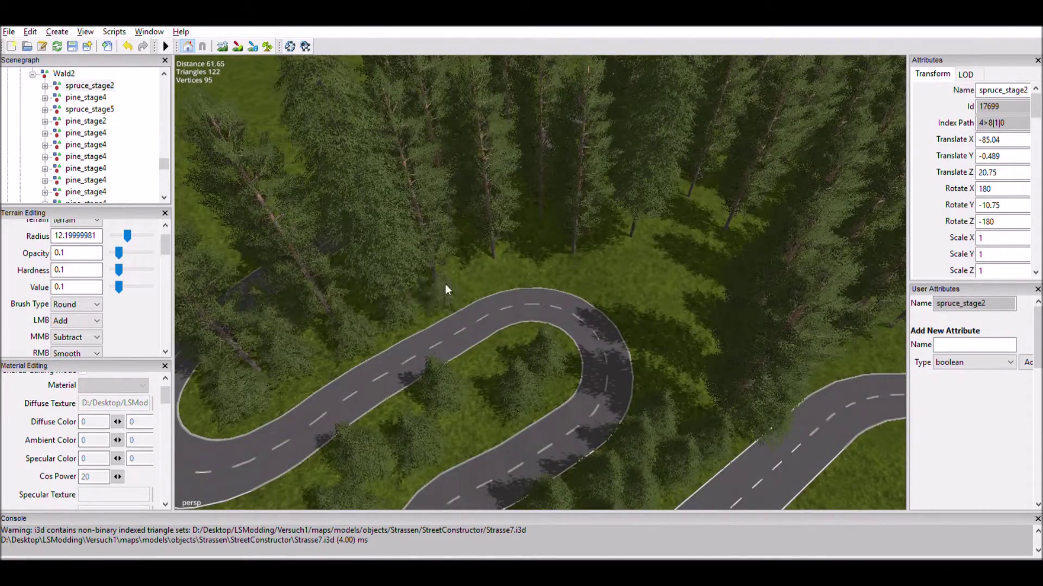
right_drag(707, 284, 788, 272)
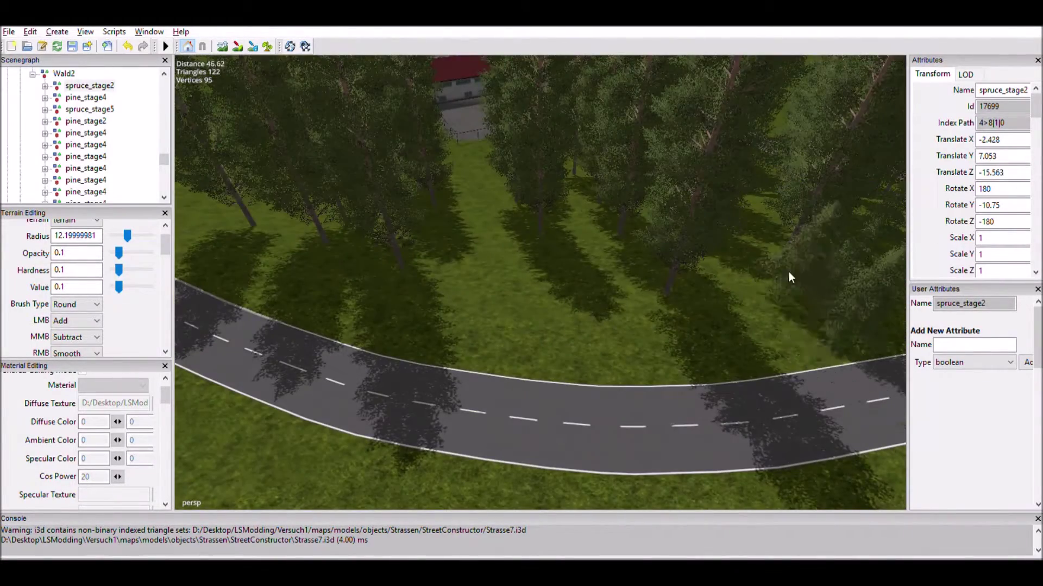
Plant more spruce_stage2 trees along the forest's outer road edge and on the side facing the fenced yard.
drag(578, 216, 491, 300)
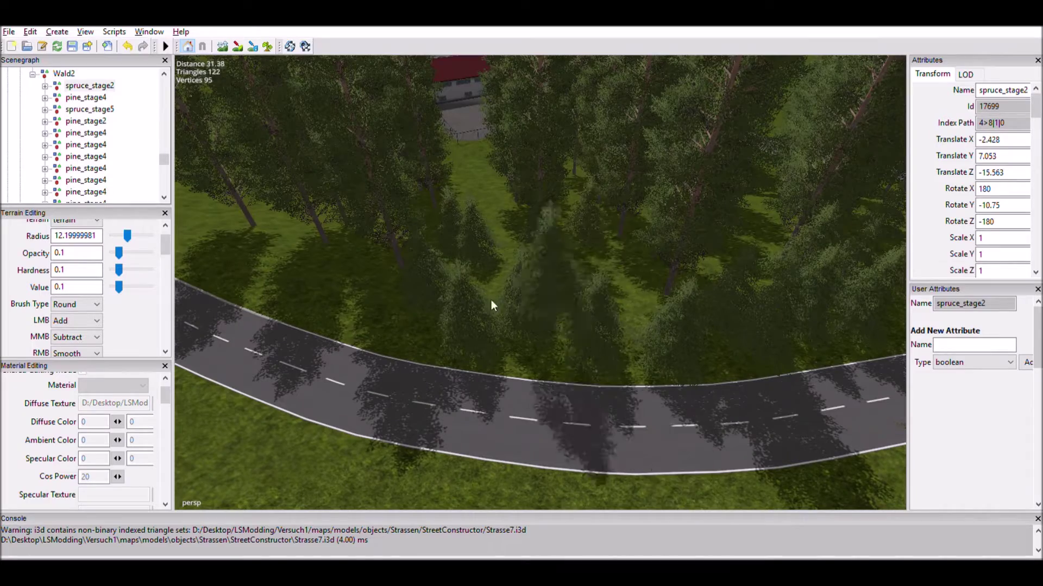
right_drag(448, 238, 600, 306)
right_drag(386, 157, 638, 335)
right_drag(348, 304, 534, 316)
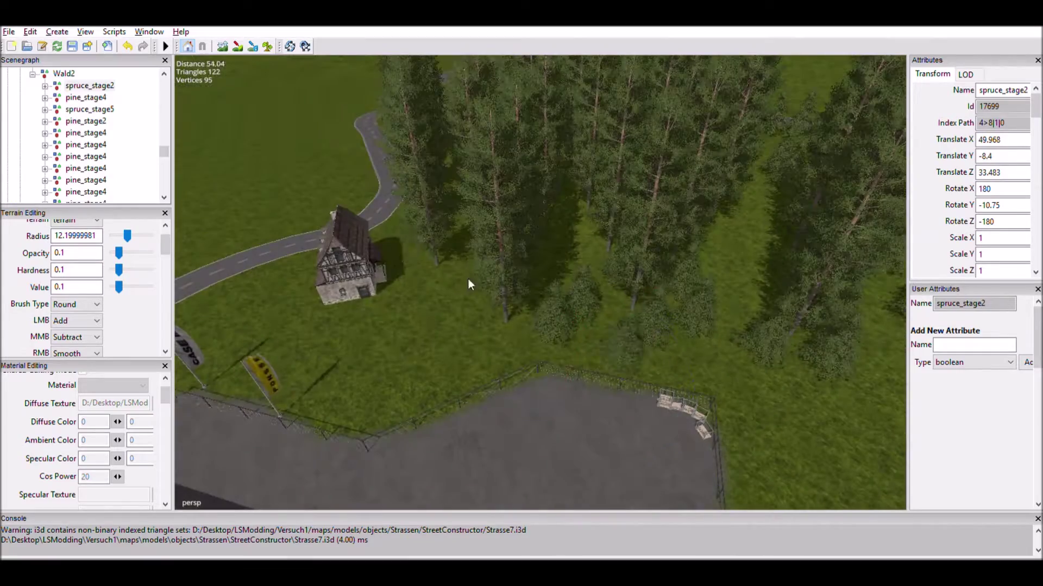
right_drag(570, 236, 645, 206)
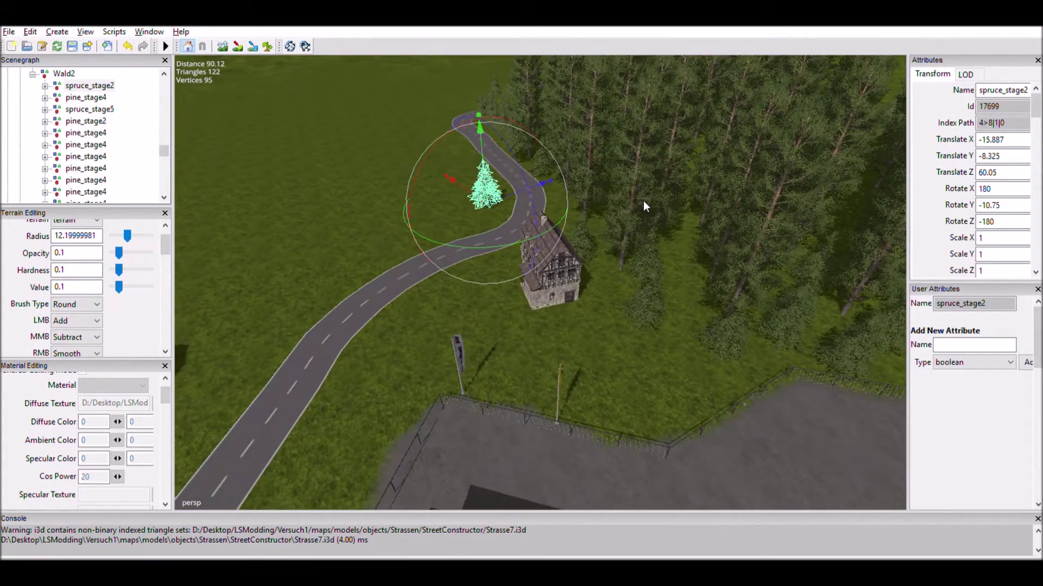
Paint a concrete area between the single house's entrance and the road, using a round brush of radius 4.
click(570, 272)
key(f)
mouse_move(575, 285)
right_down()
mouse_move(435, 233)
mouse_move(475, 258)
mouse_move(515, 232)
mouse_move(569, 269)
mouse_move(616, 227)
mouse_move(488, 260)
right_up()
scroll(79, 243, down, 5)
scroll(84, 265, down, 5)
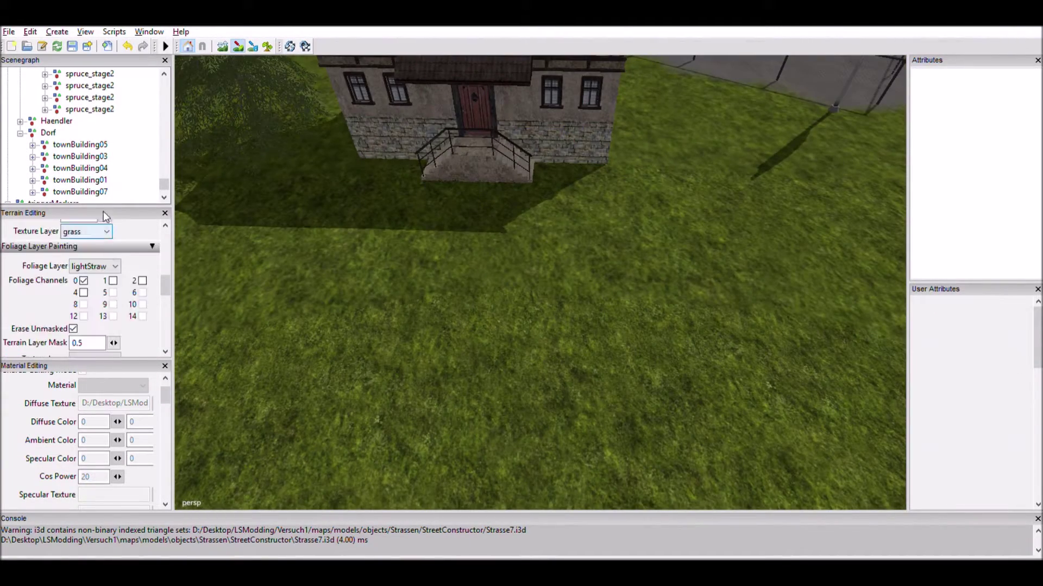
scroll(95, 352, up, 2)
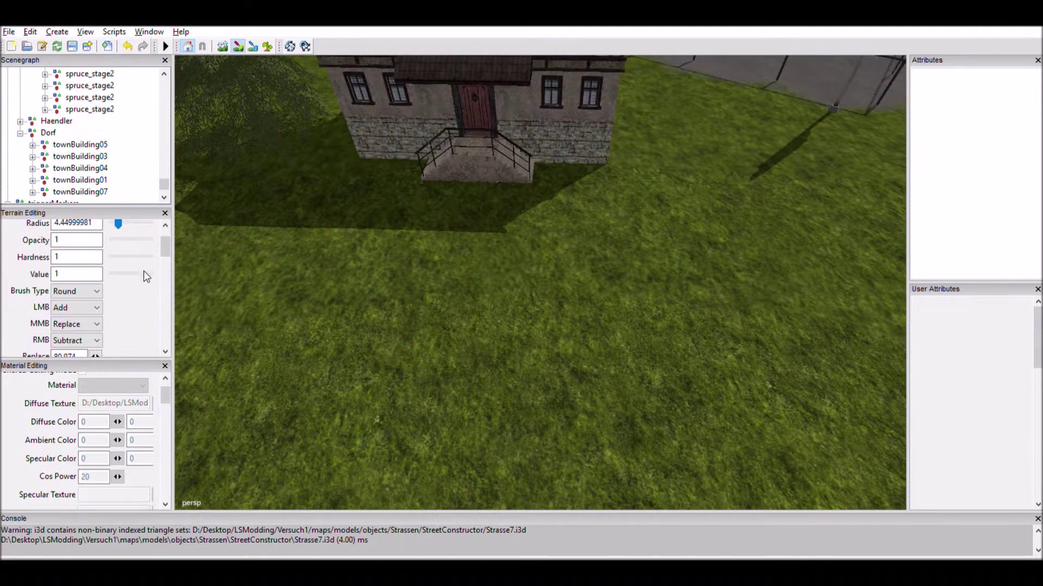
text(6)
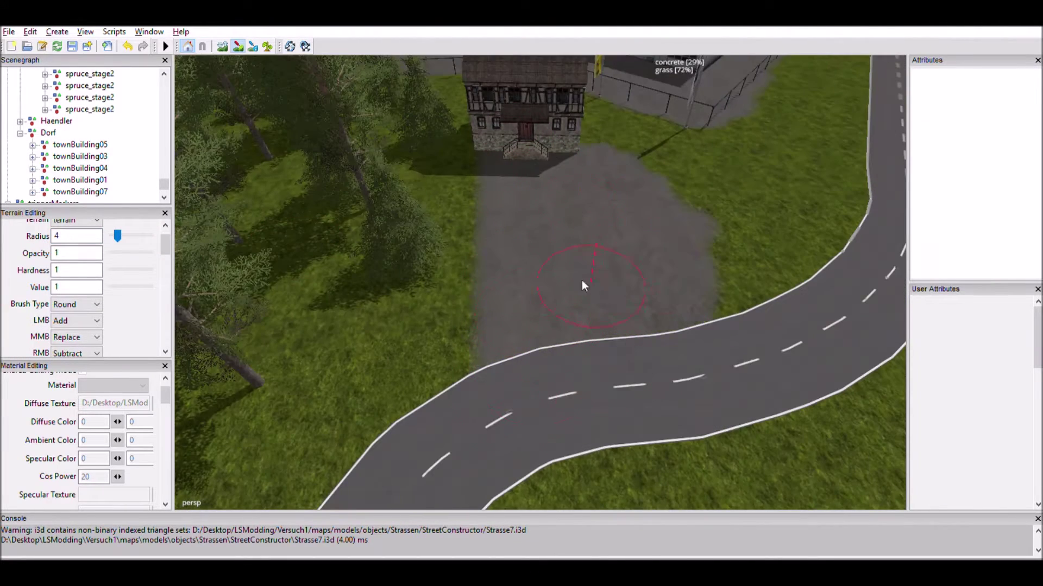
scroll(142, 299, down, 5)
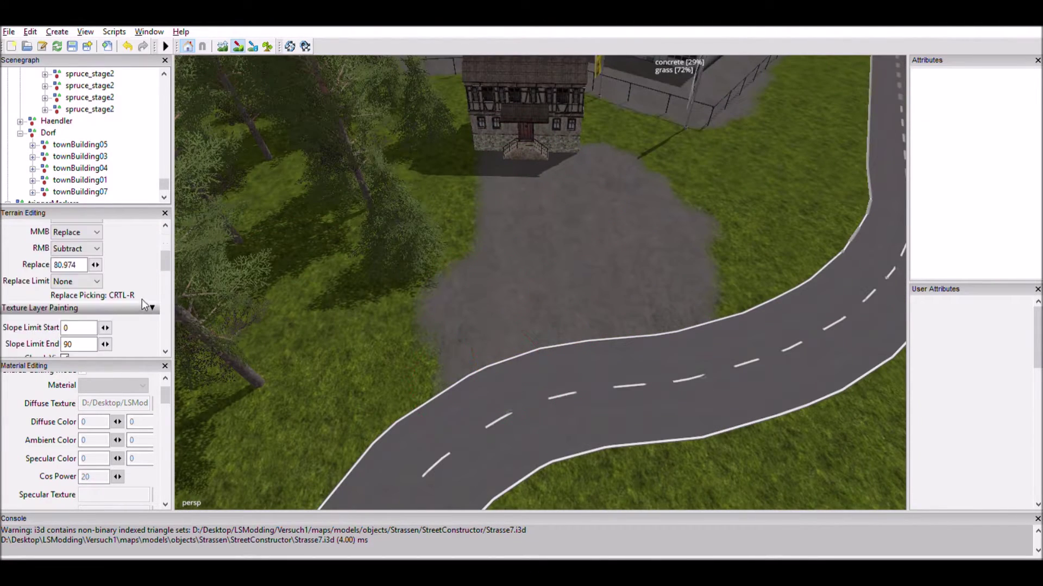
drag(435, 380, 485, 179)
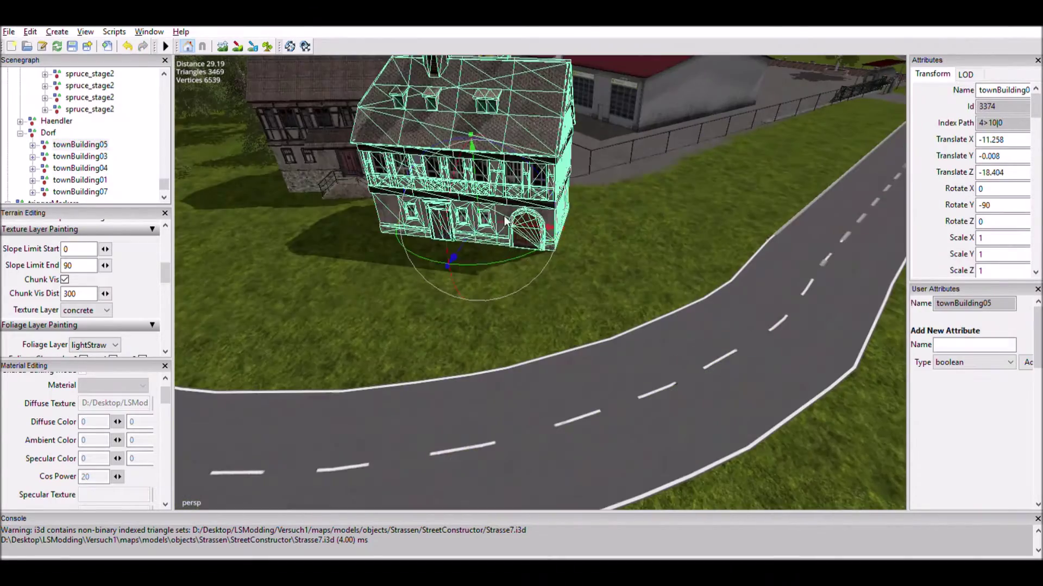
Reposition the village houses townBuilding05 and townBuilding03 beside the road.
drag(433, 190, 518, 205)
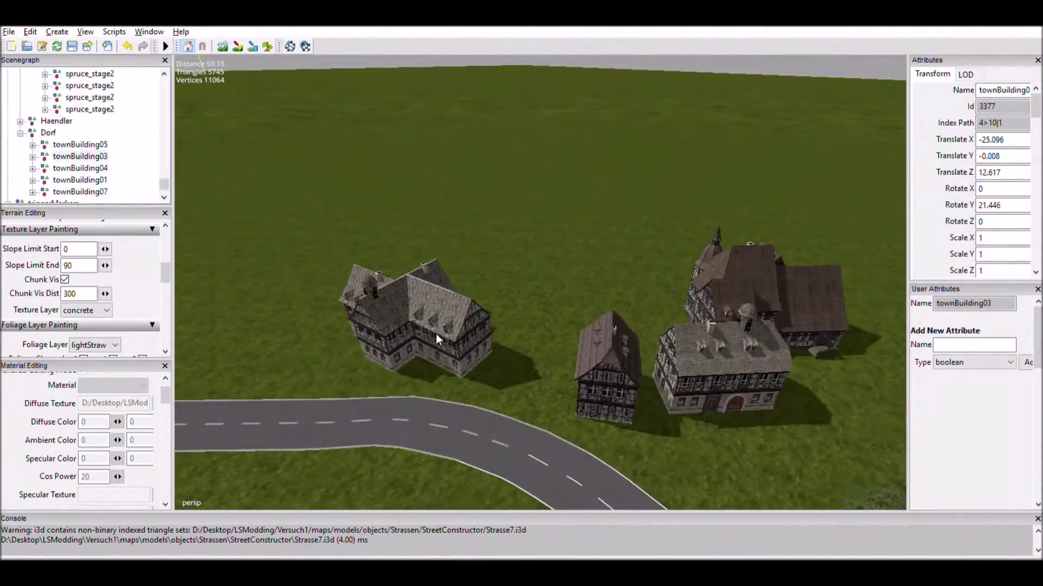
click(436, 334)
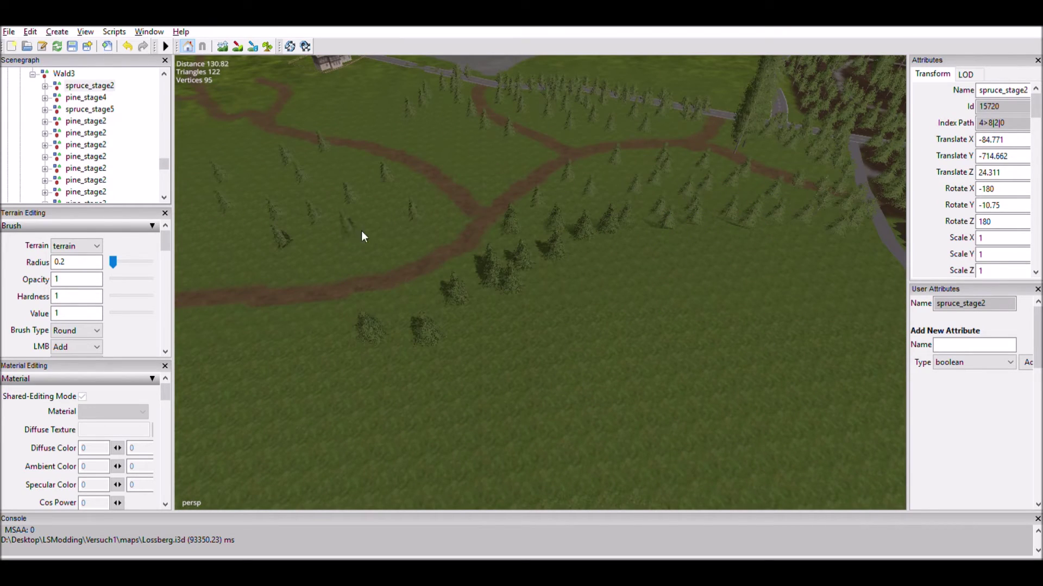
Plant spruce_stage2 trees of the Wald3 group on the meadow alongside the dirt track.
click(289, 331)
right_drag(334, 353, 480, 206)
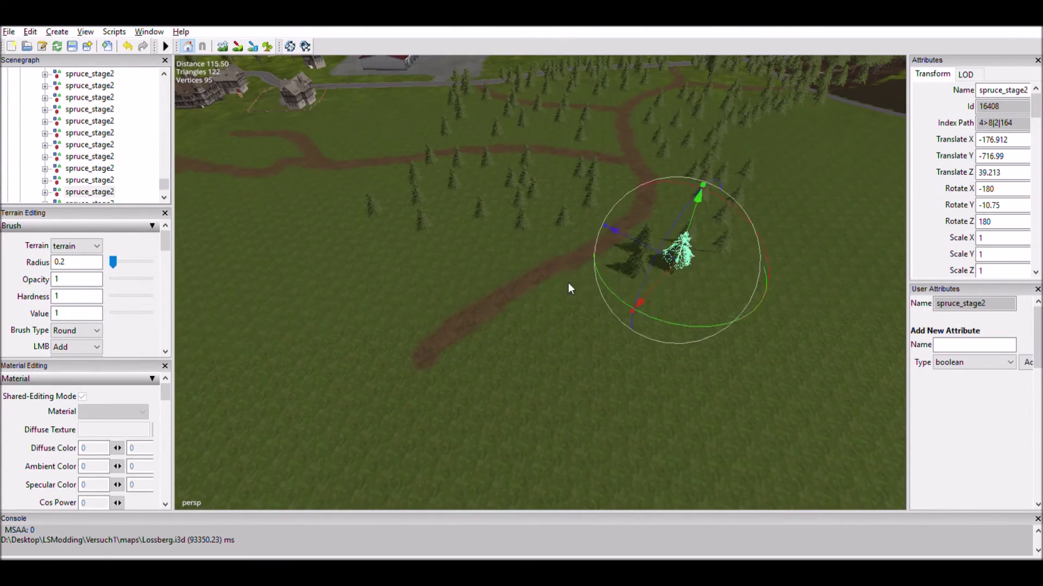